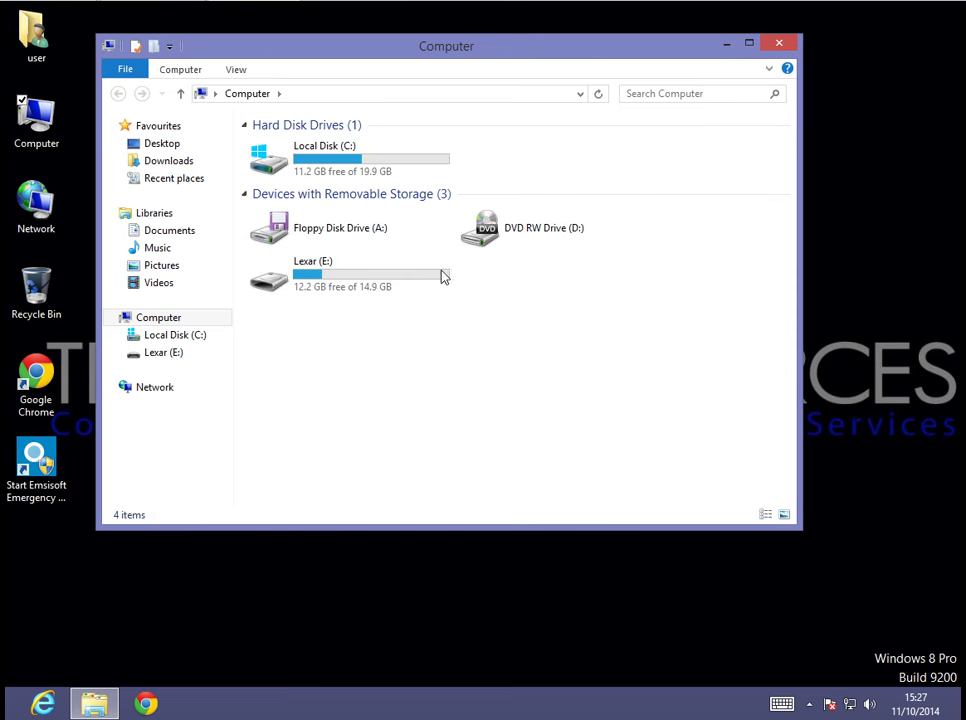
# Step: Close the Computer window and search apps for 'contr' from the Charms bar
pyautogui.click(779, 45)
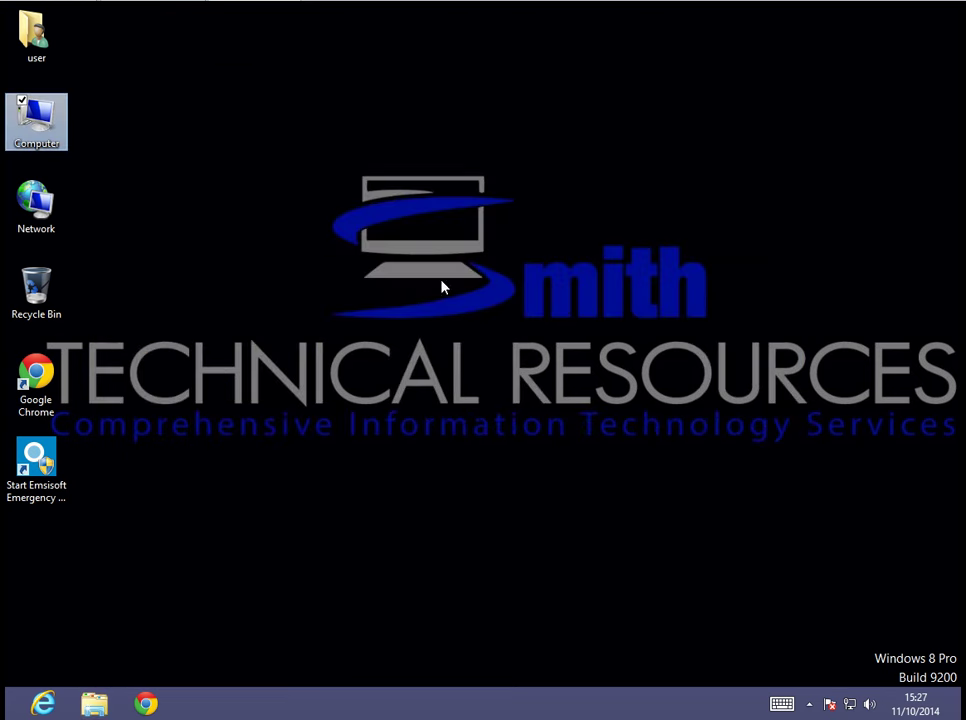
pyautogui.click(383, 305)
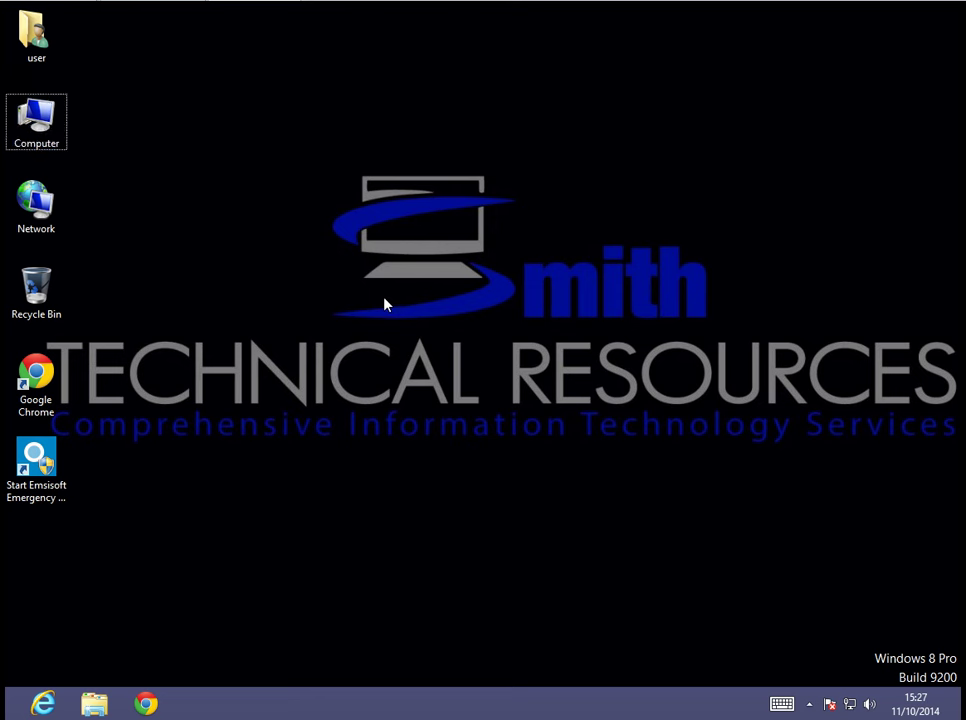
pyautogui.press('super+c')
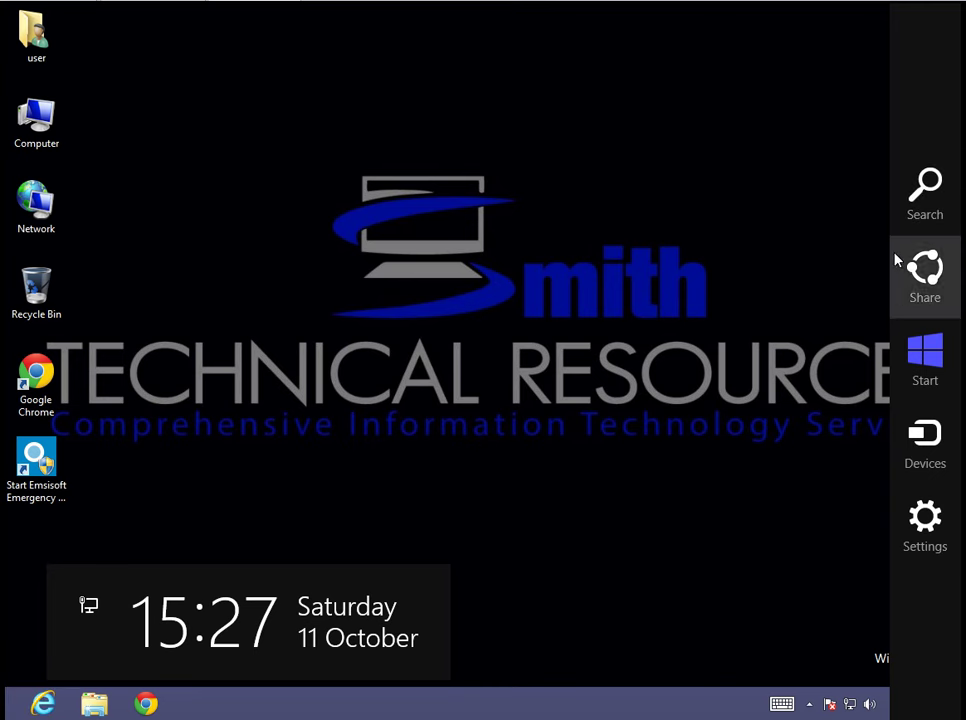
pyautogui.click(923, 203)
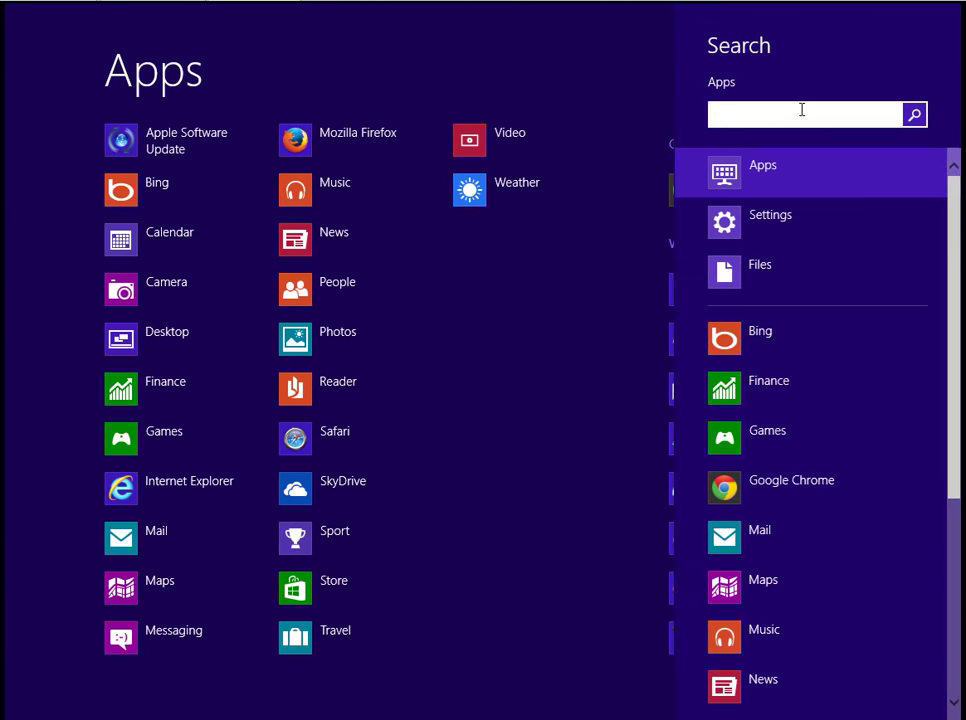
pyautogui.write('contr')
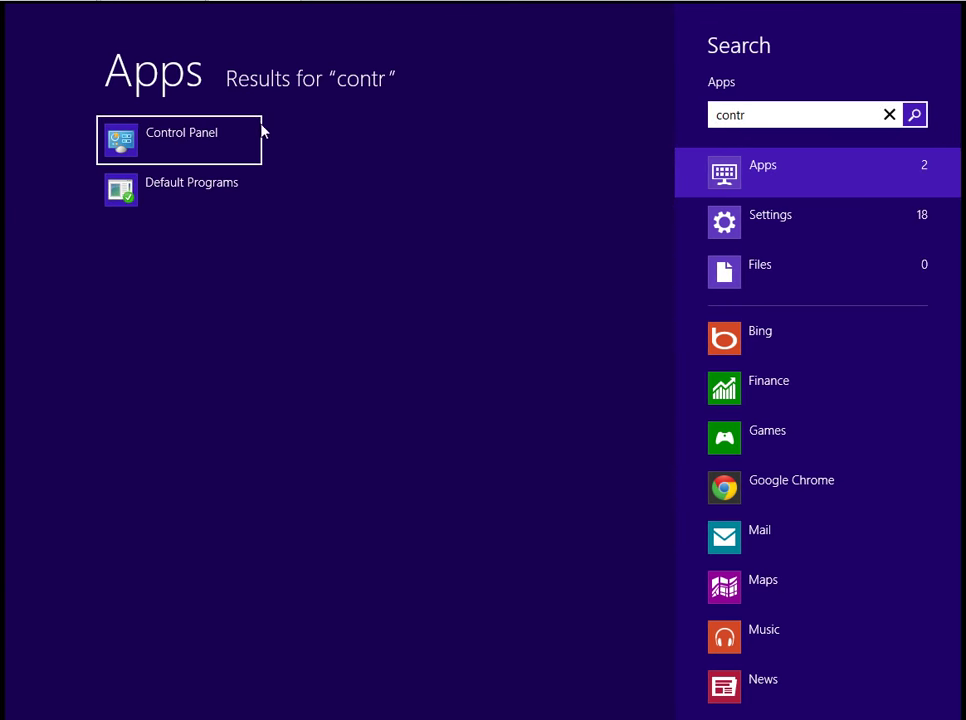
# Step: Open Control Panel, switch View by to Large icons, and open Administrative Tools
pyautogui.click(186, 141)
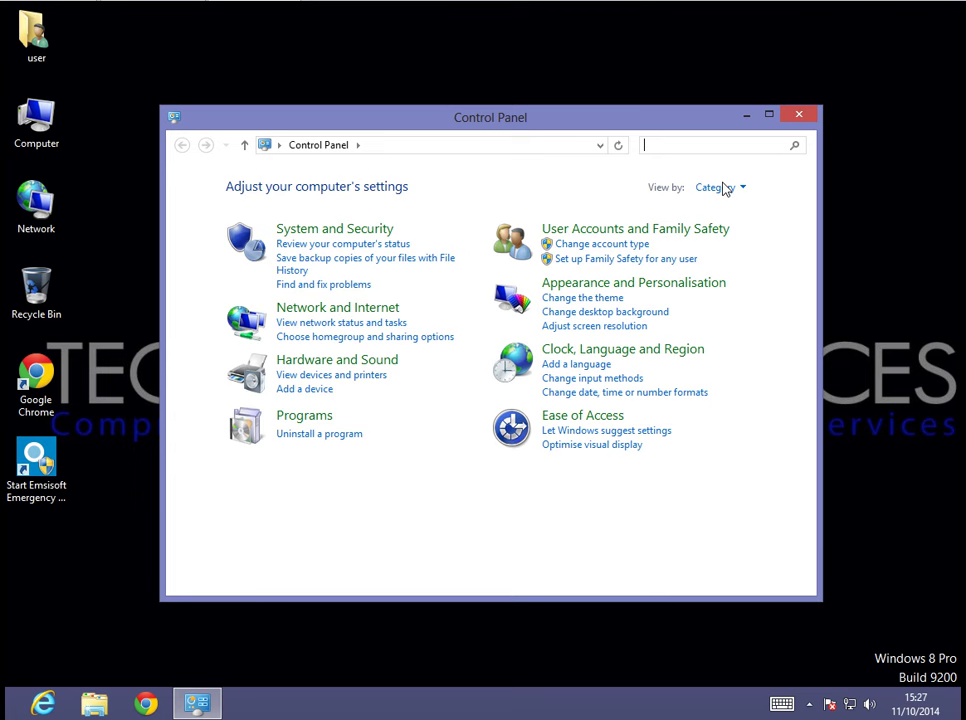
pyautogui.click(724, 189)
pyautogui.click(745, 234)
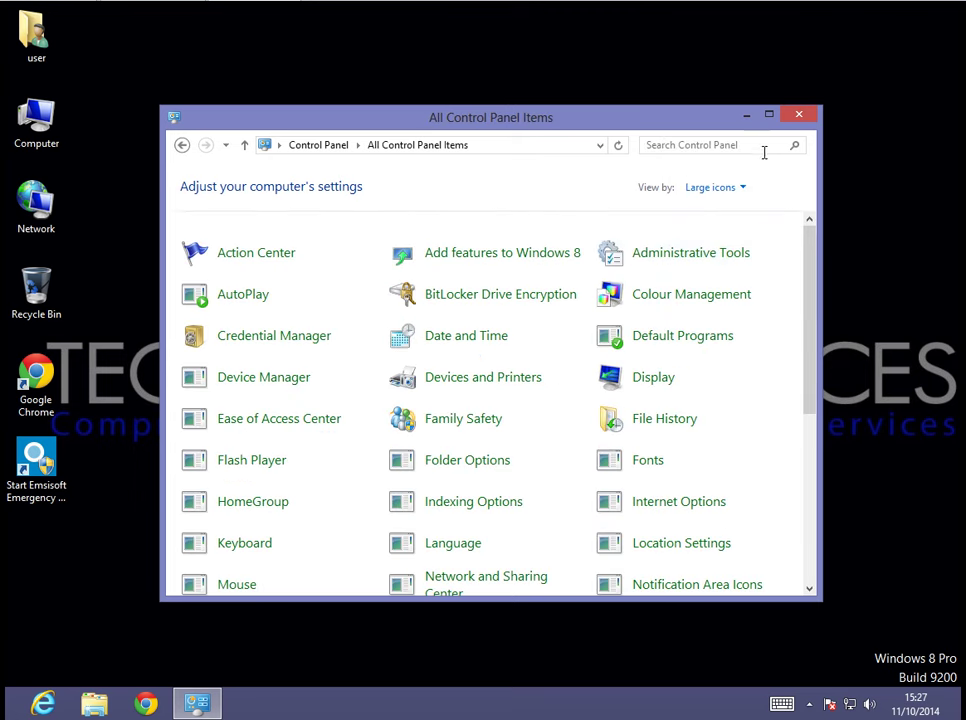
pyautogui.moveTo(811, 250); pyautogui.dragTo(811, 218)
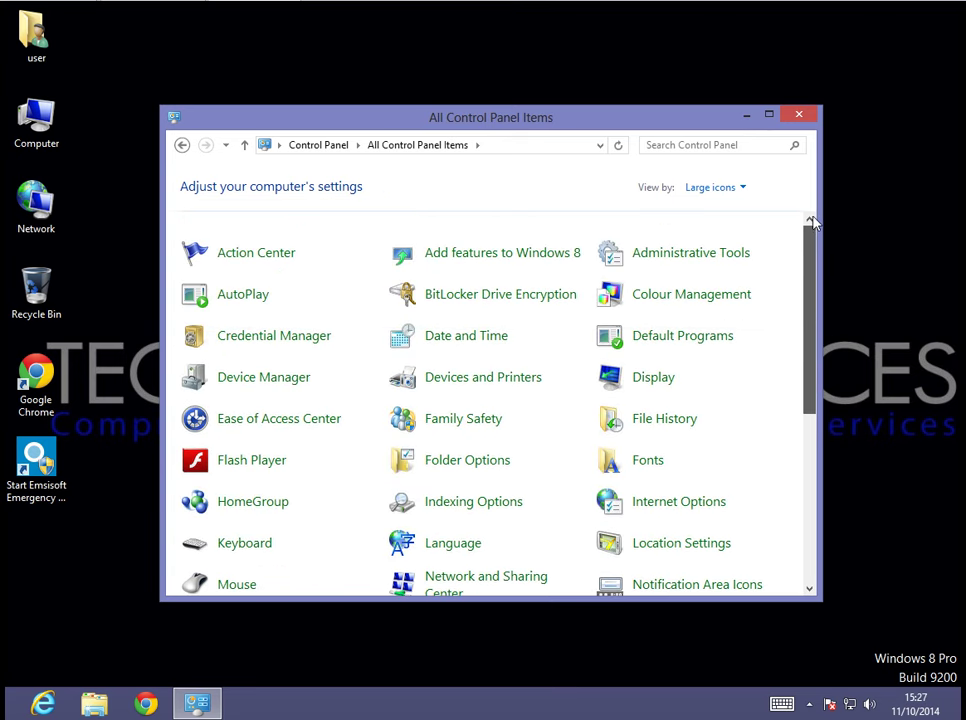
pyautogui.click(688, 258)
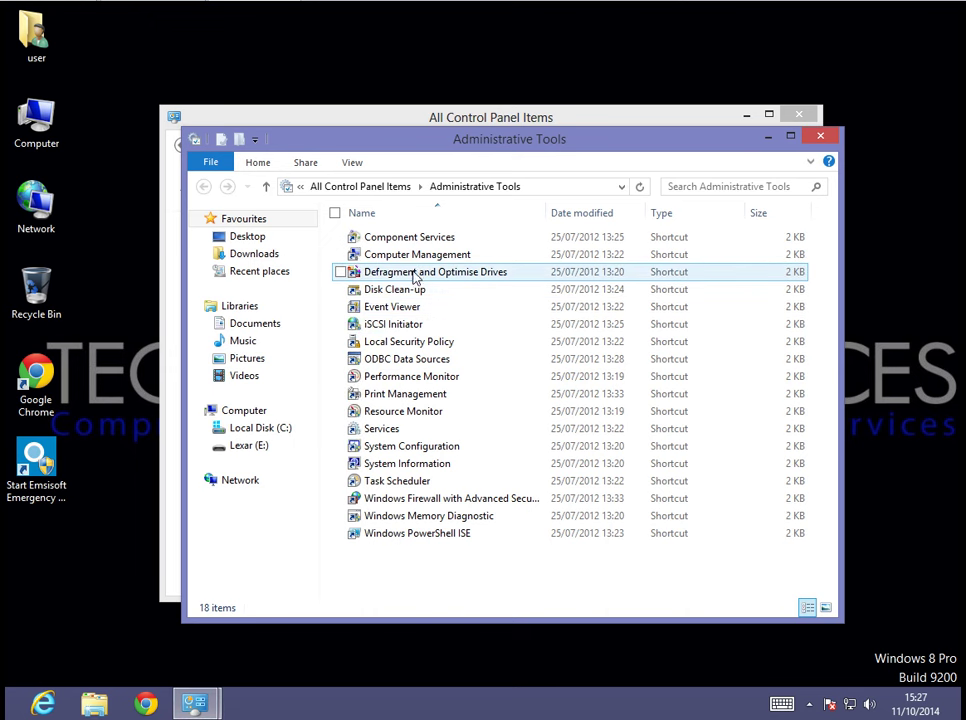
# Step: Launch Computer Management from its Administrative Tools shortcut
pyautogui.doubleClick(421, 257)
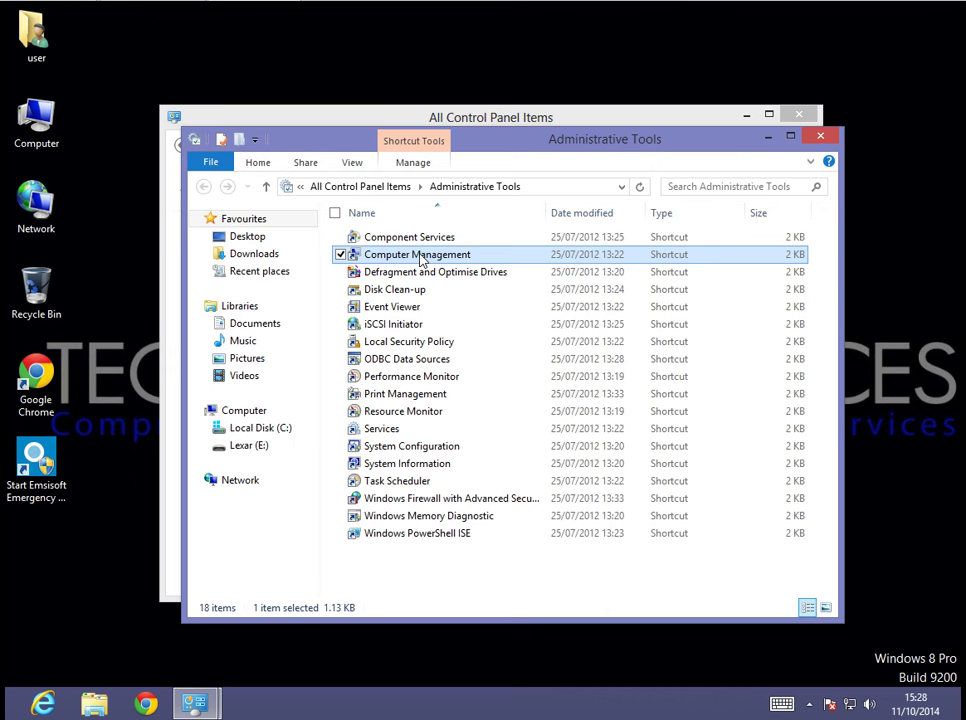
pyautogui.doubleClick(421, 256)
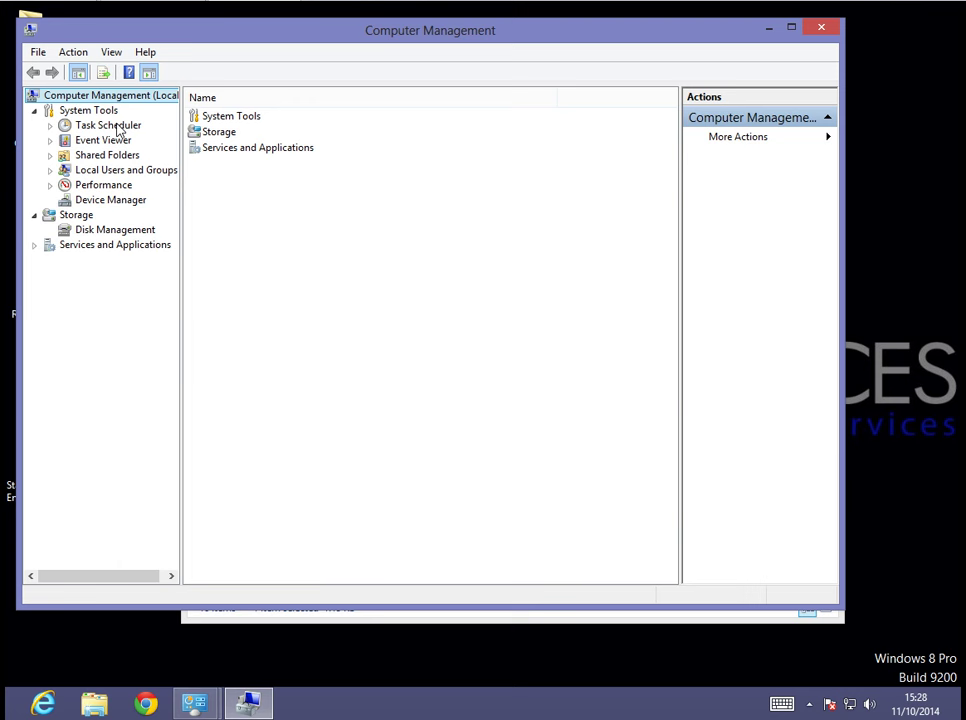
# Step: Show Disk Management maximized, listing Disk 0 (C:) and Lexar (E:) 14.91 GB FAT32
pyautogui.click(118, 232)
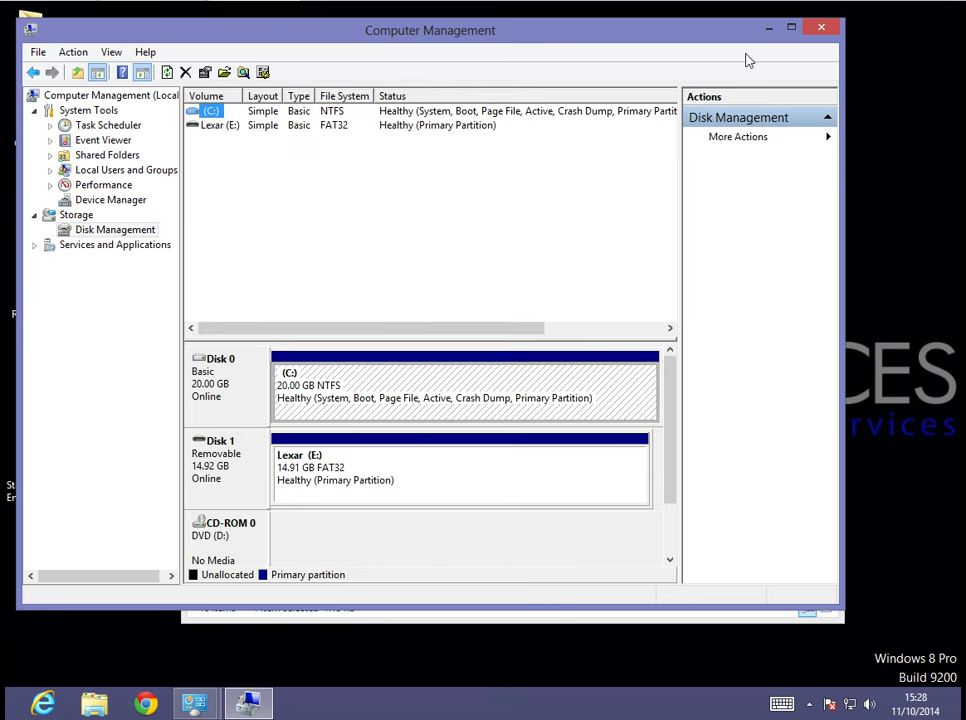
pyautogui.click(791, 28)
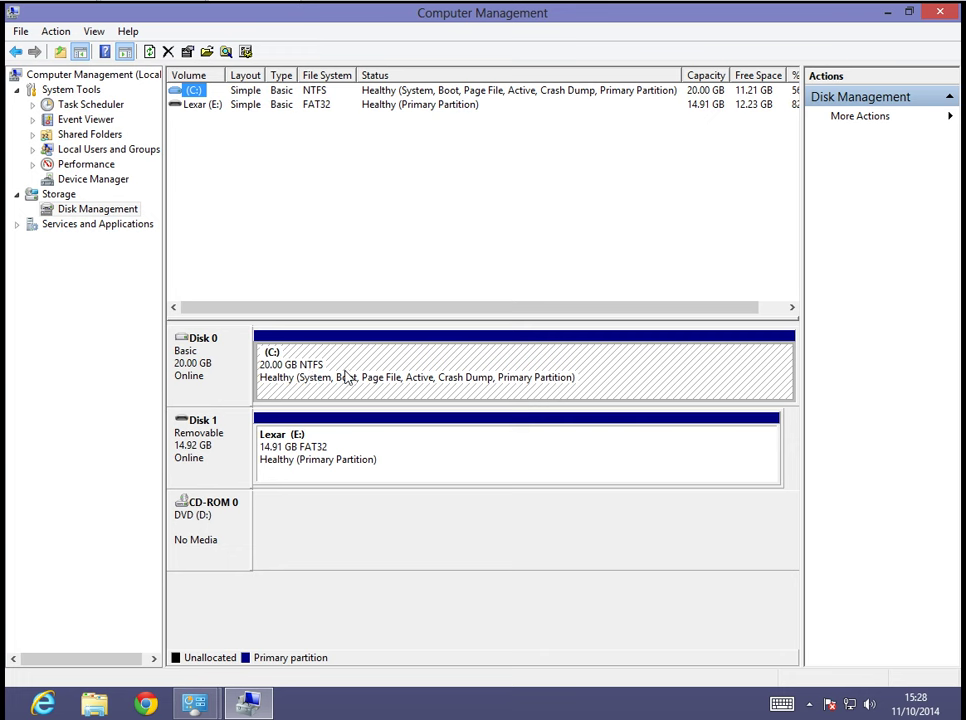
pyautogui.click(346, 377)
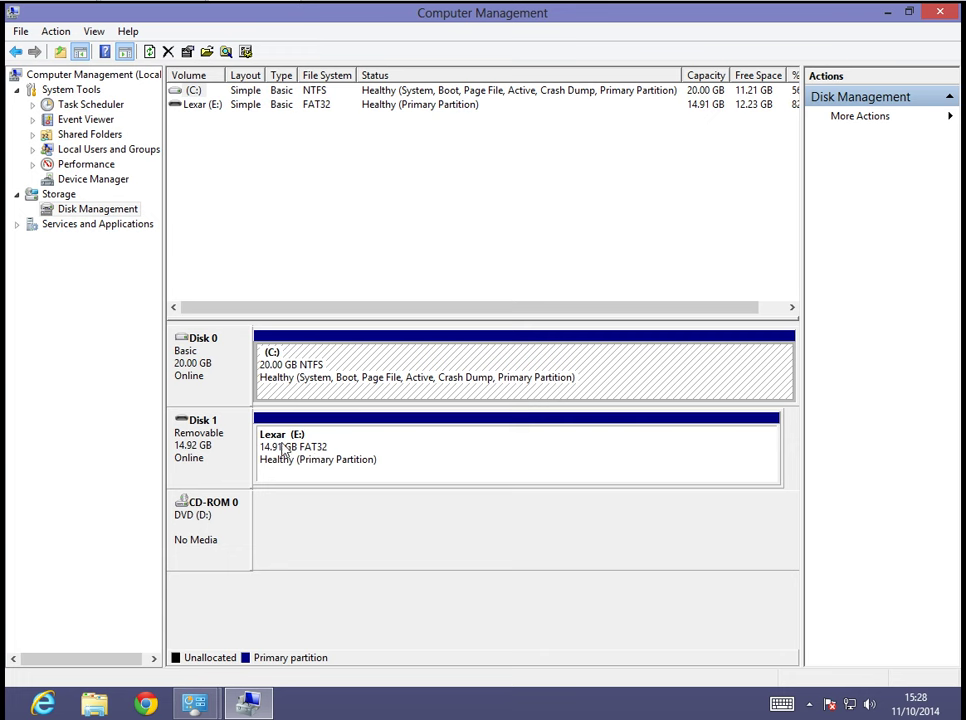
# Step: Review the Lexar (E:) drive letter and paths settings, leaving the letter E unchanged
pyautogui.rightClick(372, 452)
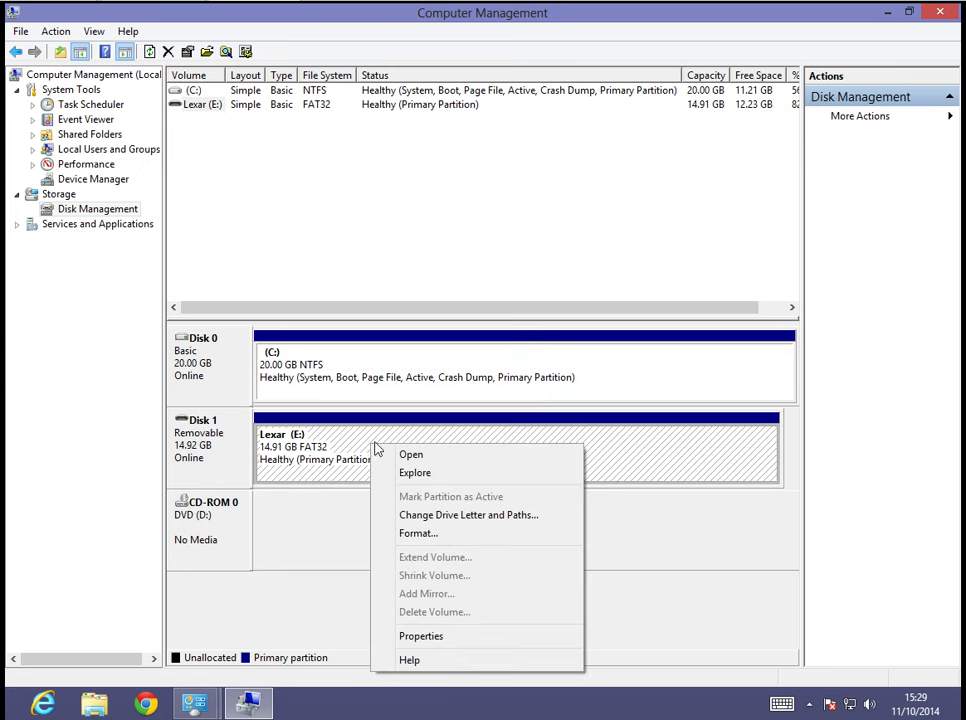
pyautogui.click(427, 517)
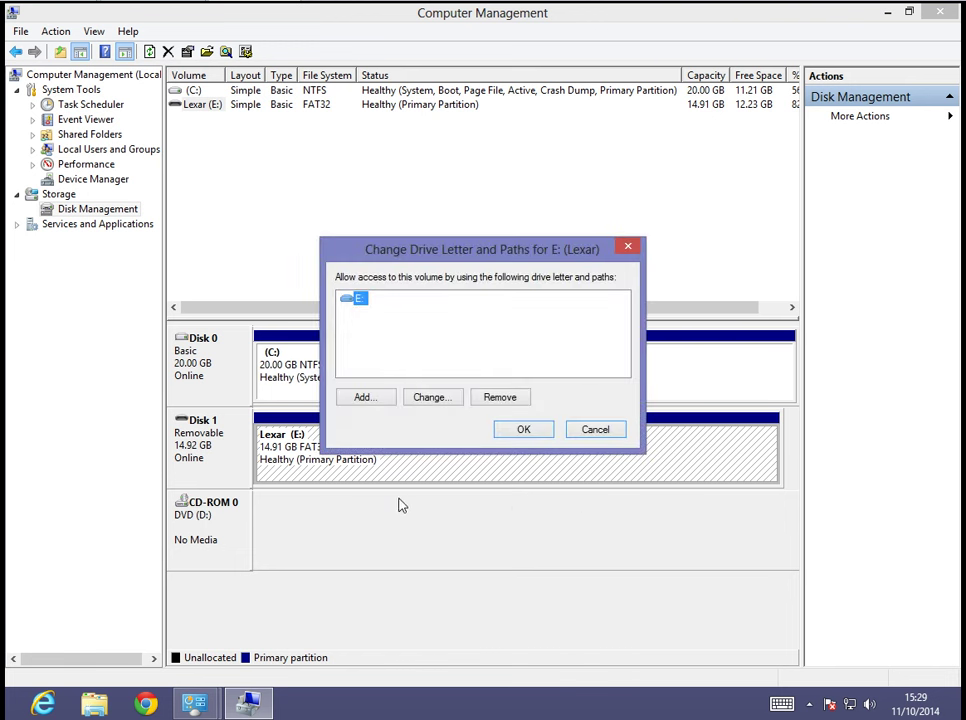
pyautogui.click(379, 401)
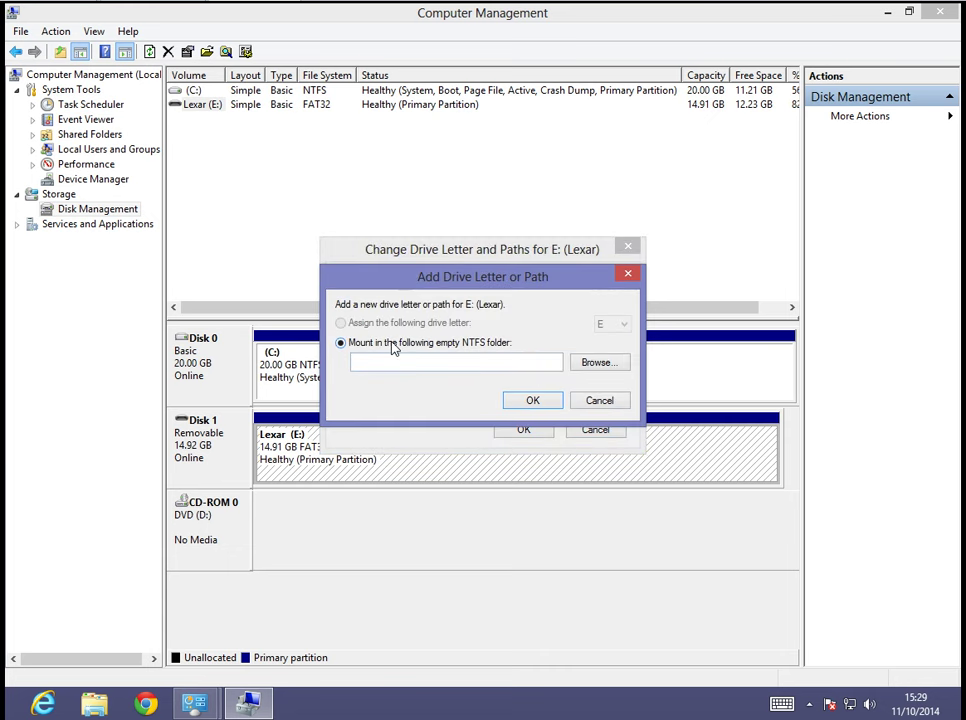
pyautogui.click(600, 400)
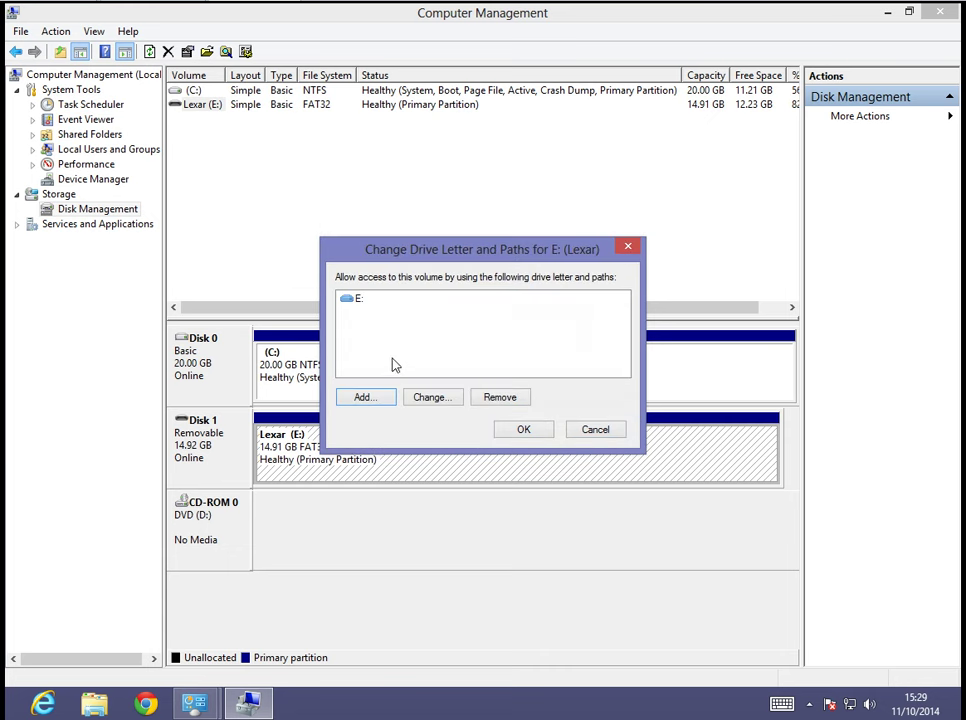
pyautogui.click(433, 400)
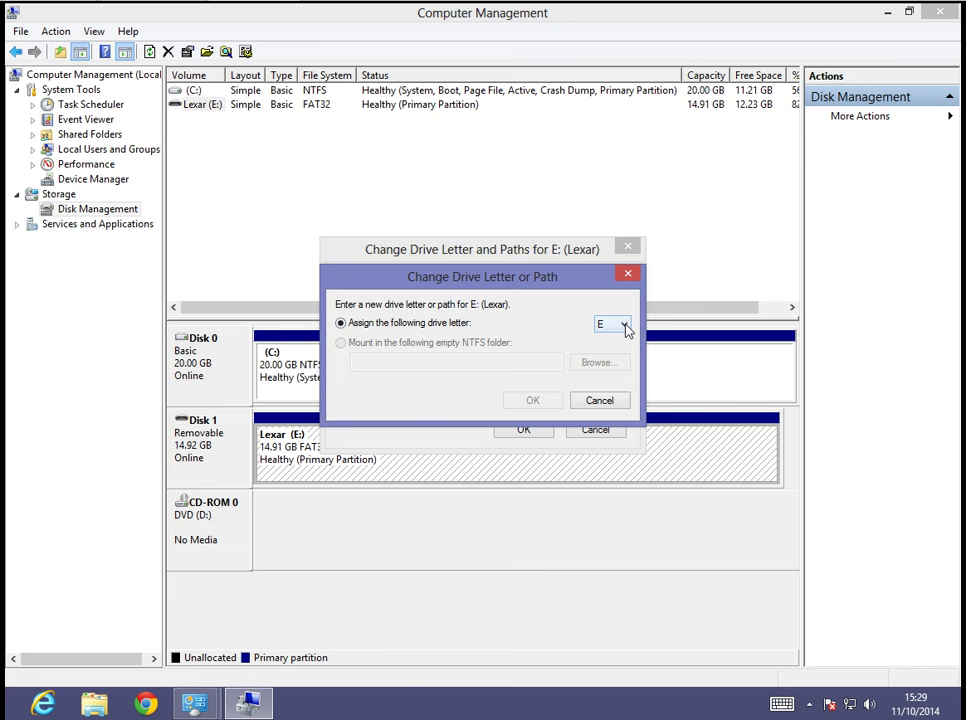
pyautogui.click(623, 325)
pyautogui.click(605, 324)
pyautogui.click(600, 401)
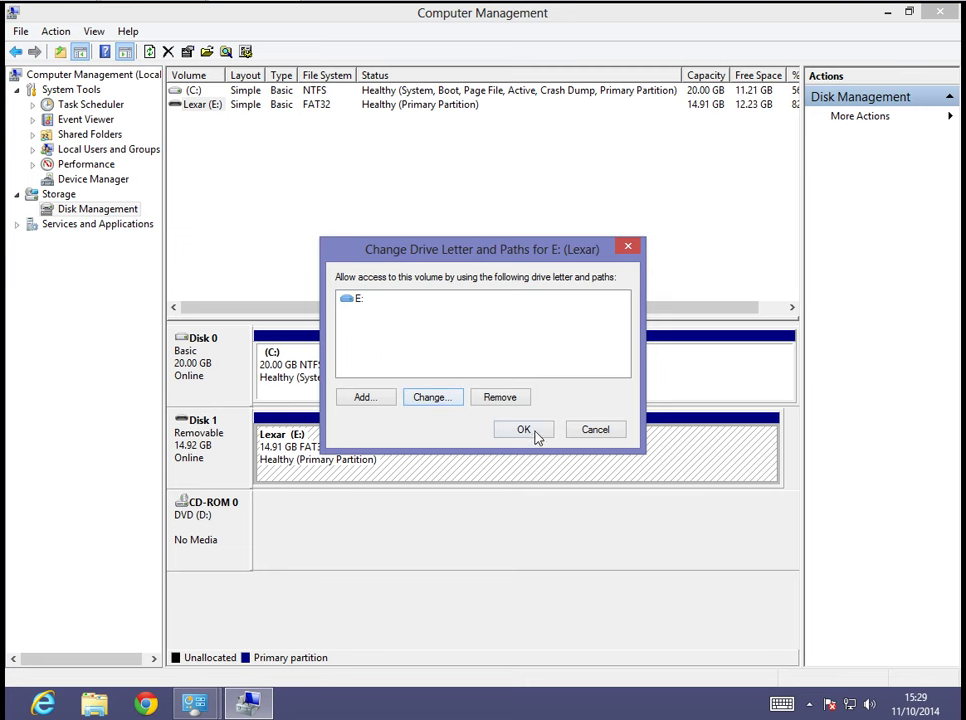
pyautogui.click(595, 429)
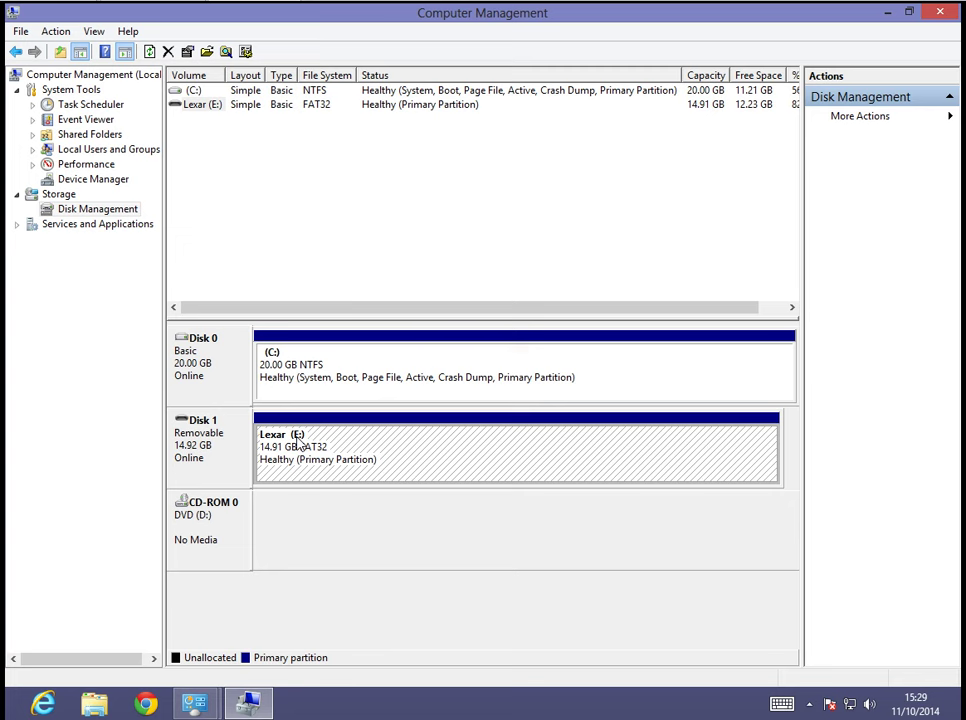
pyautogui.rightClick(412, 454)
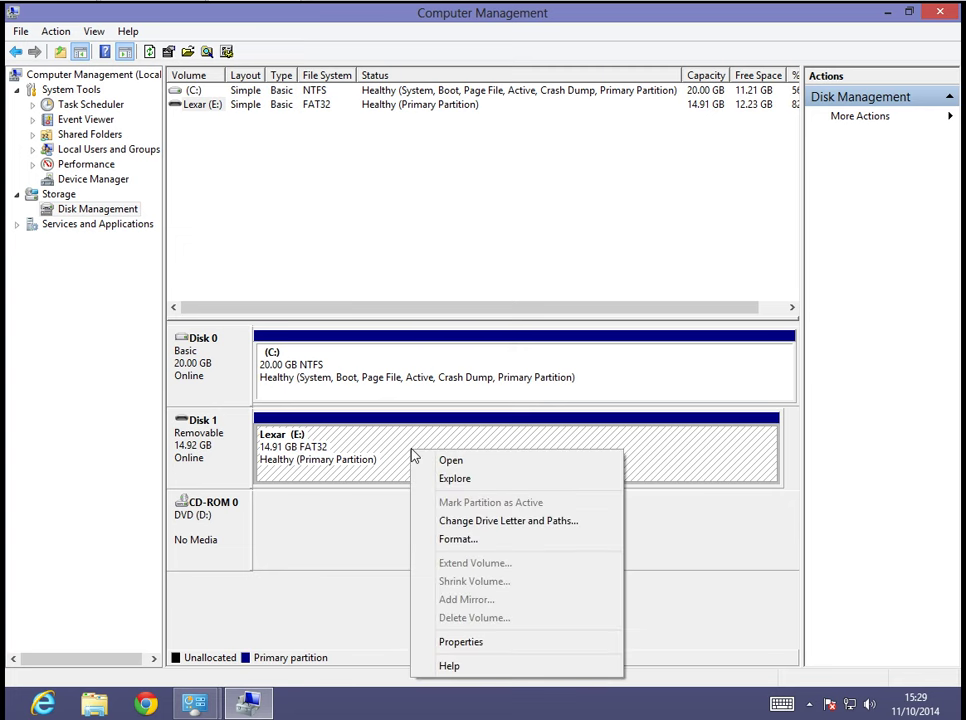
pyautogui.click(452, 479)
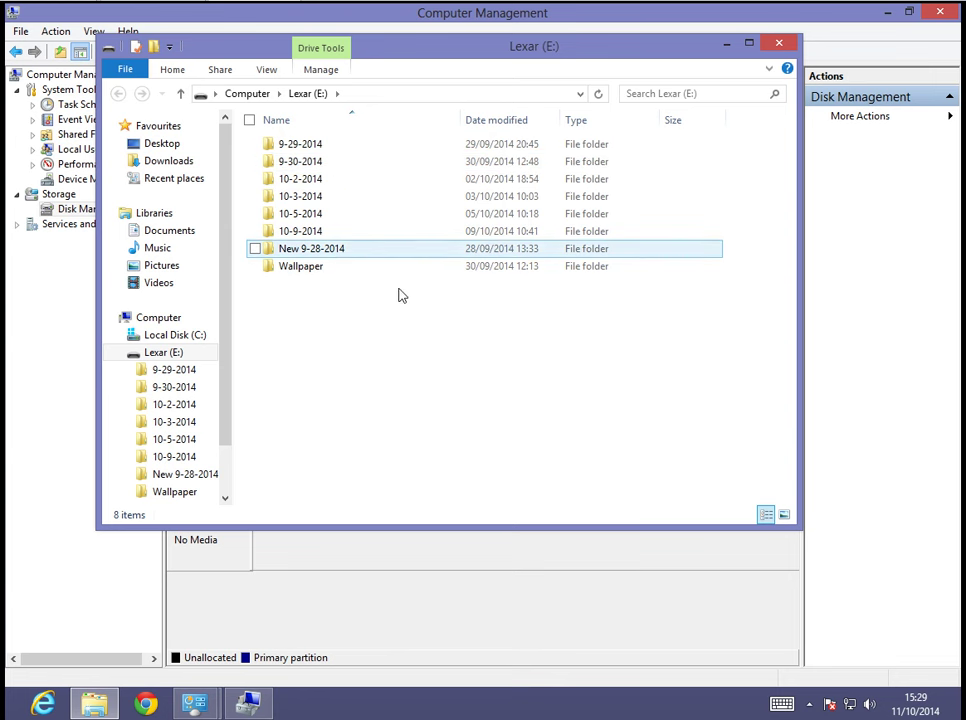
pyautogui.click(779, 43)
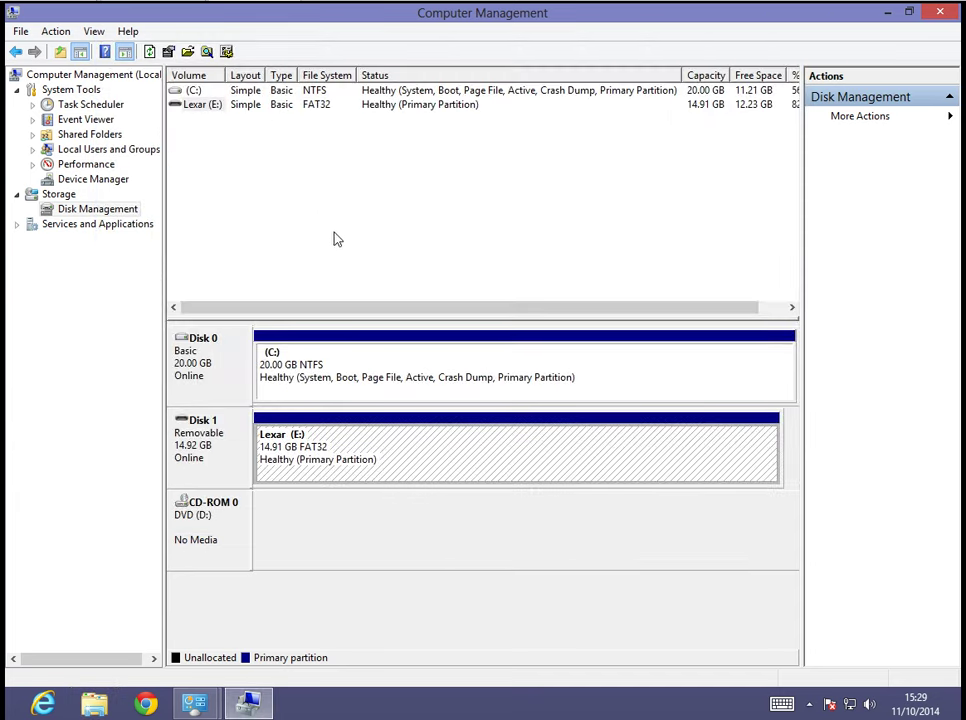
# Step: Close Computer Management and Administrative Tools, then open Device Manager from Control Panel's System page
pyautogui.hotkey('alt', 'F4')
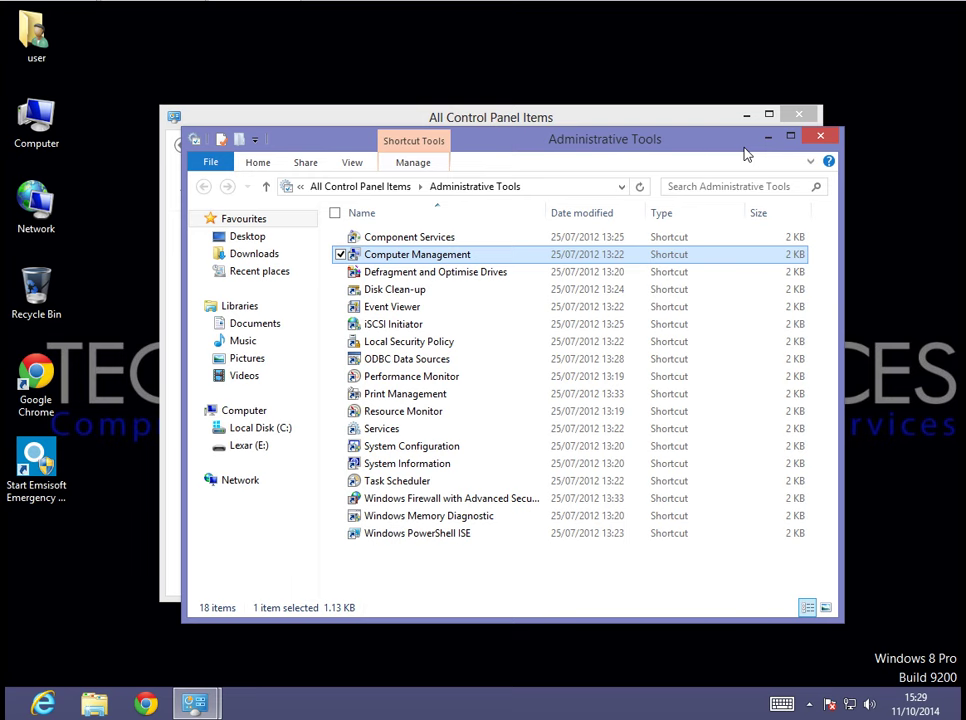
pyautogui.click(820, 135)
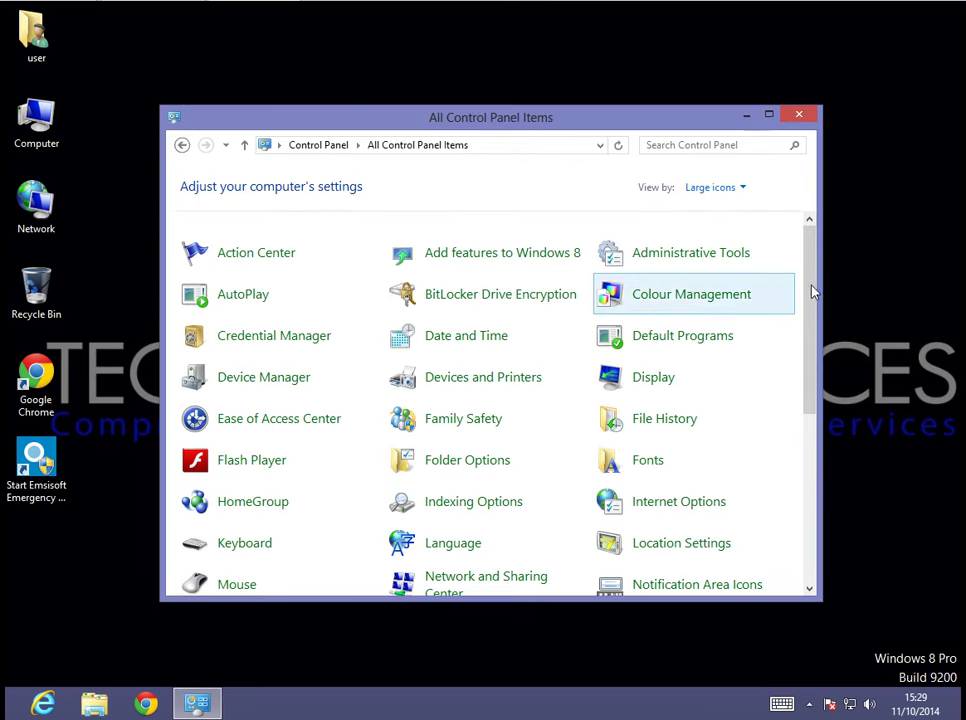
pyautogui.moveTo(811, 274); pyautogui.dragTo(806, 459)
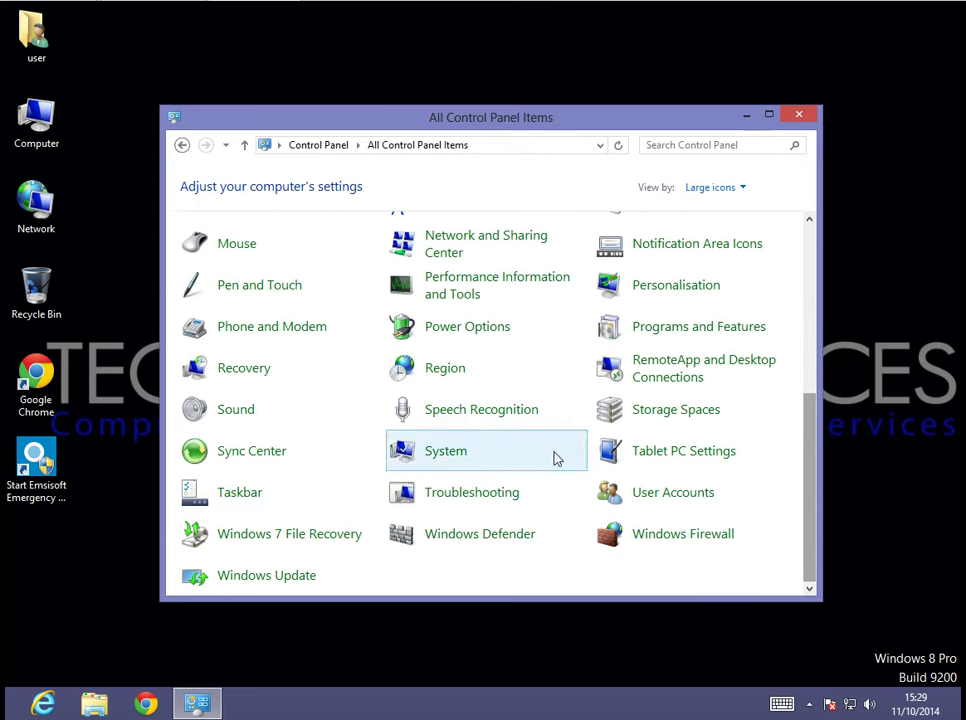
pyautogui.click(447, 455)
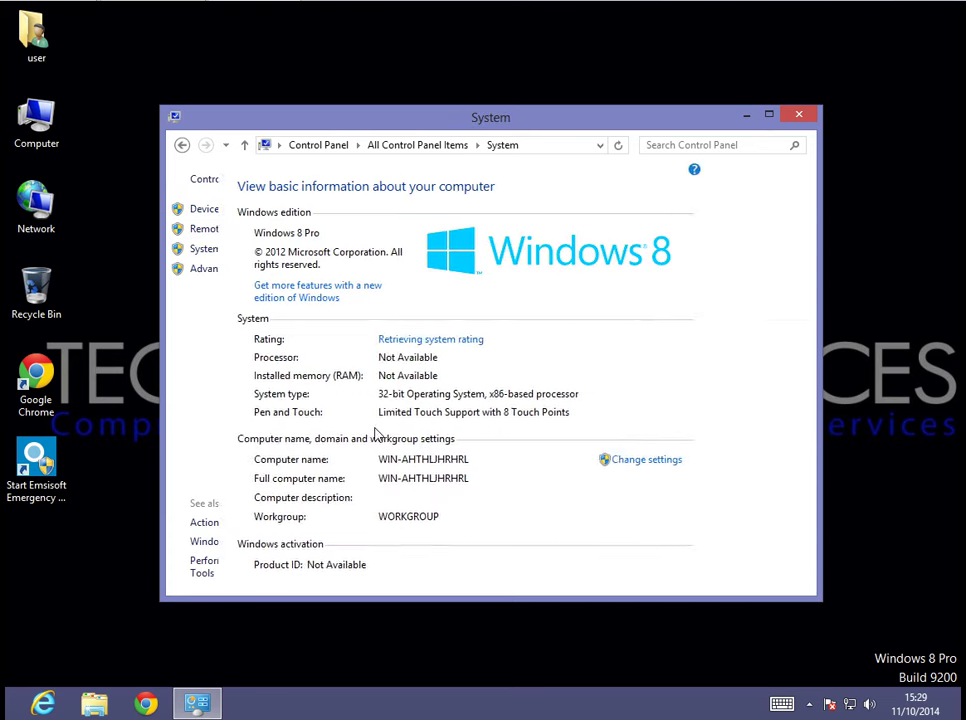
pyautogui.click(228, 210)
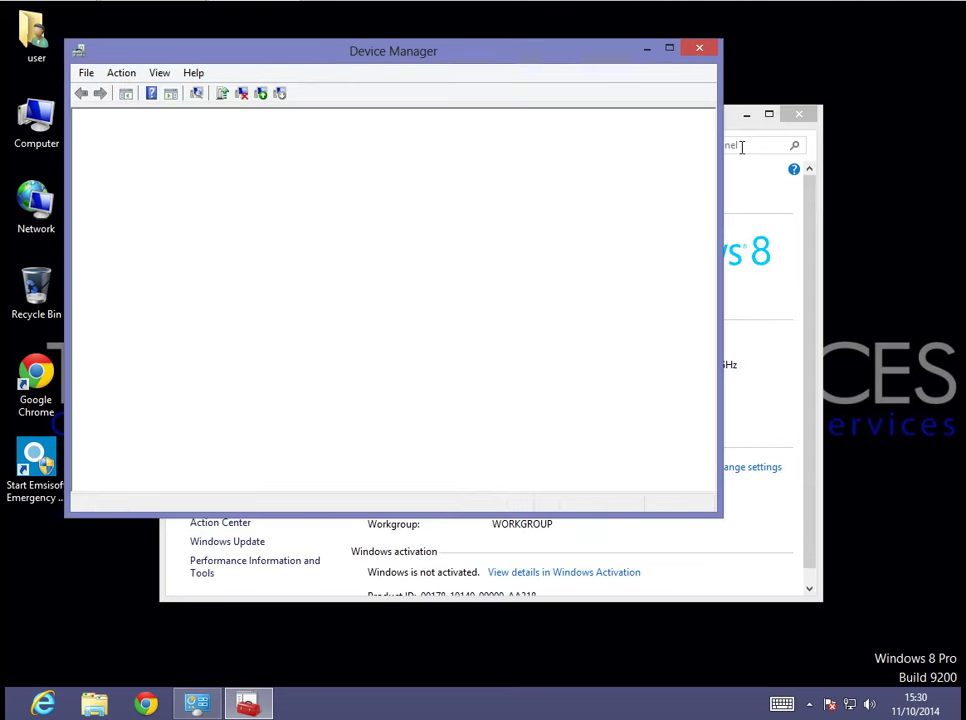
pyautogui.click(746, 114)
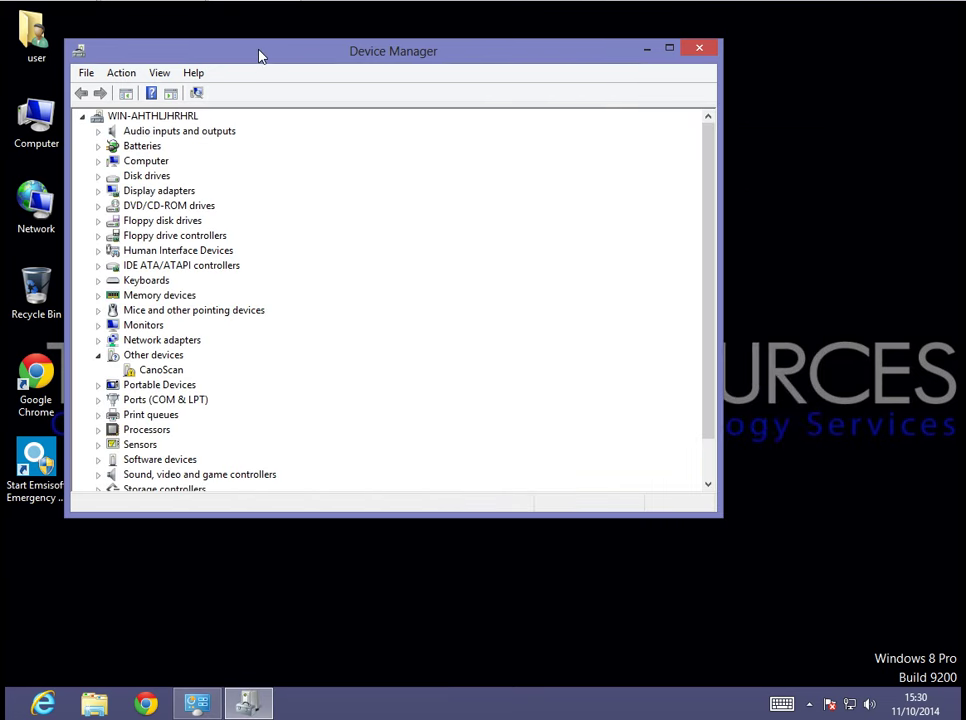
# Step: Uninstall the Lexar USB Flash Drive under Disk drives in a maximized Device Manager
pyautogui.click(670, 50)
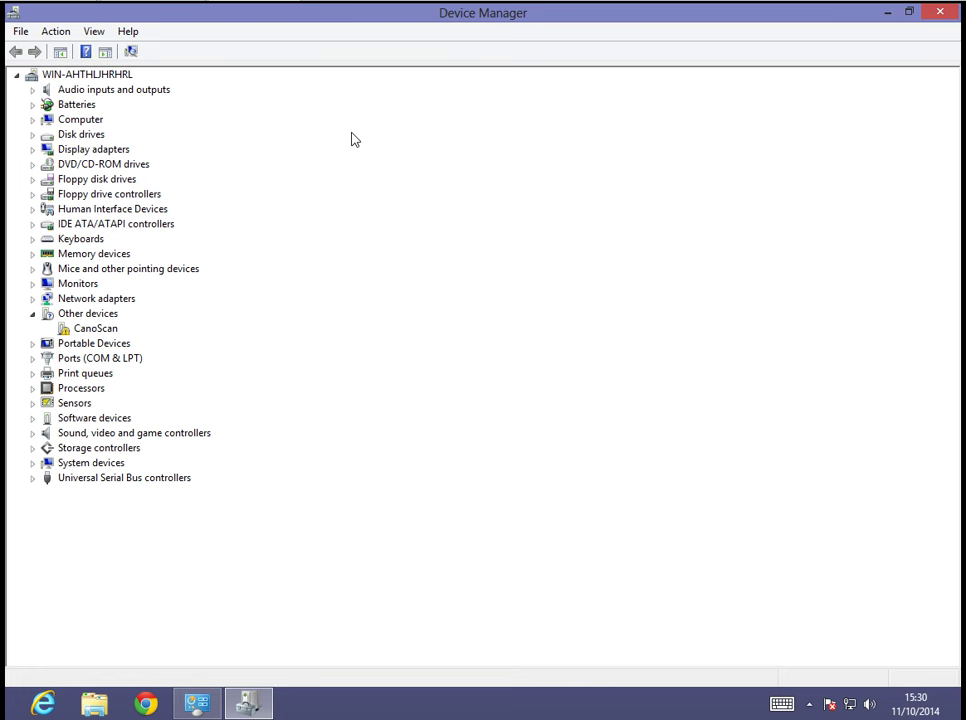
pyautogui.click(33, 135)
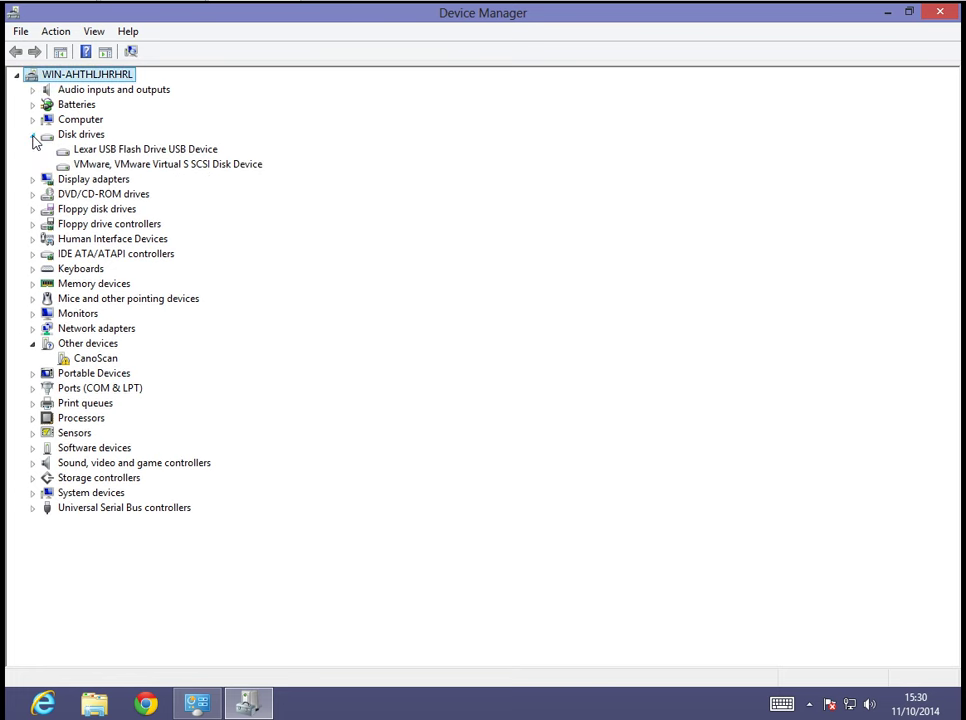
pyautogui.click(118, 164)
pyautogui.click(122, 150)
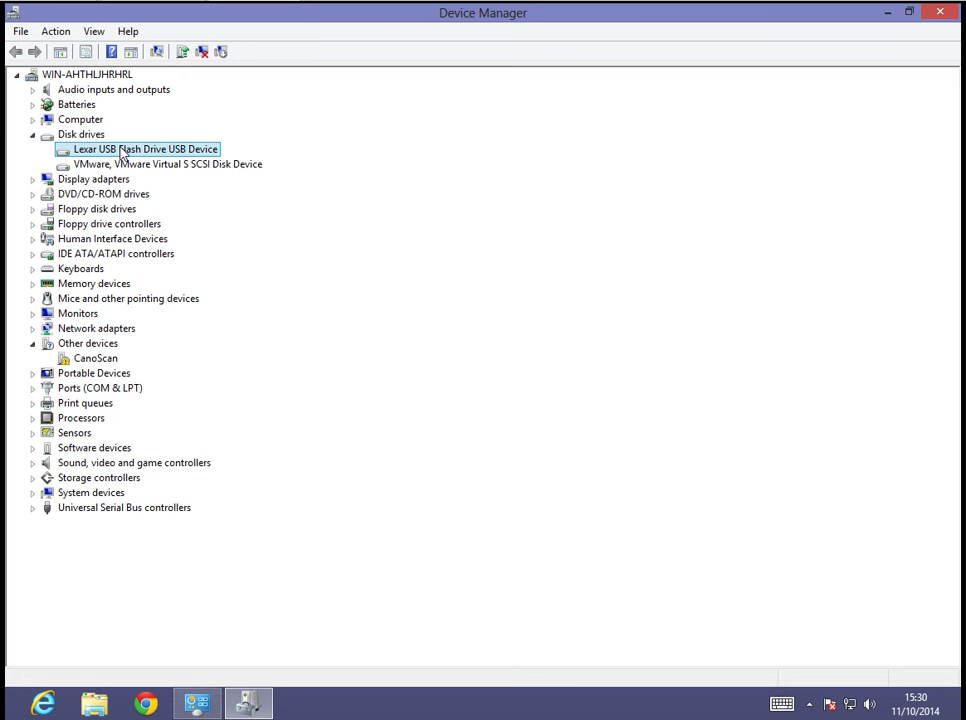
pyautogui.rightClick(122, 150)
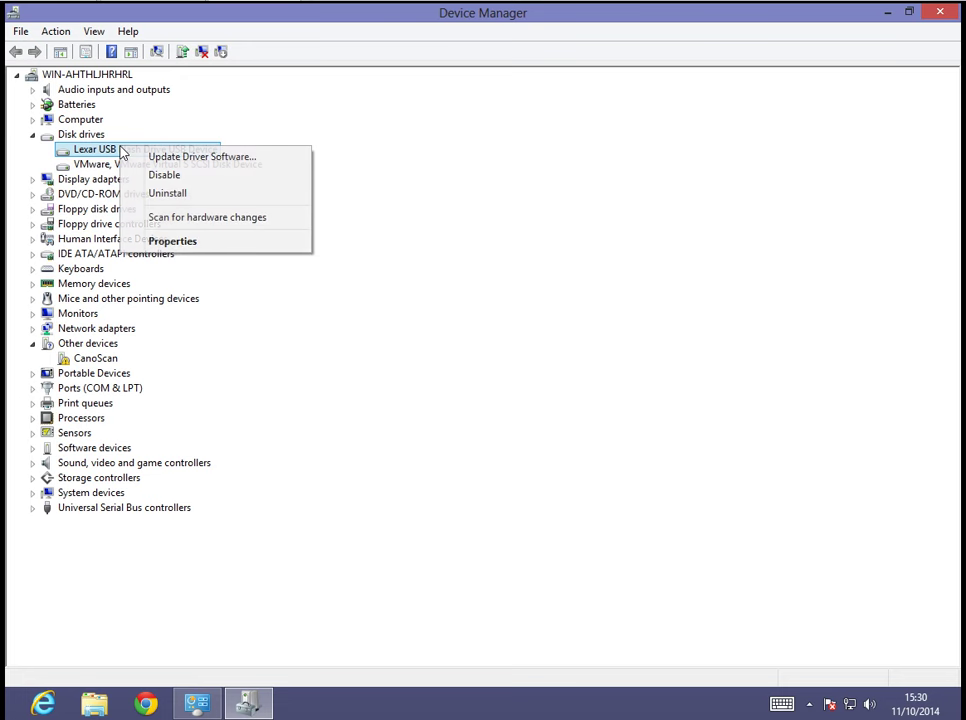
pyautogui.click(168, 194)
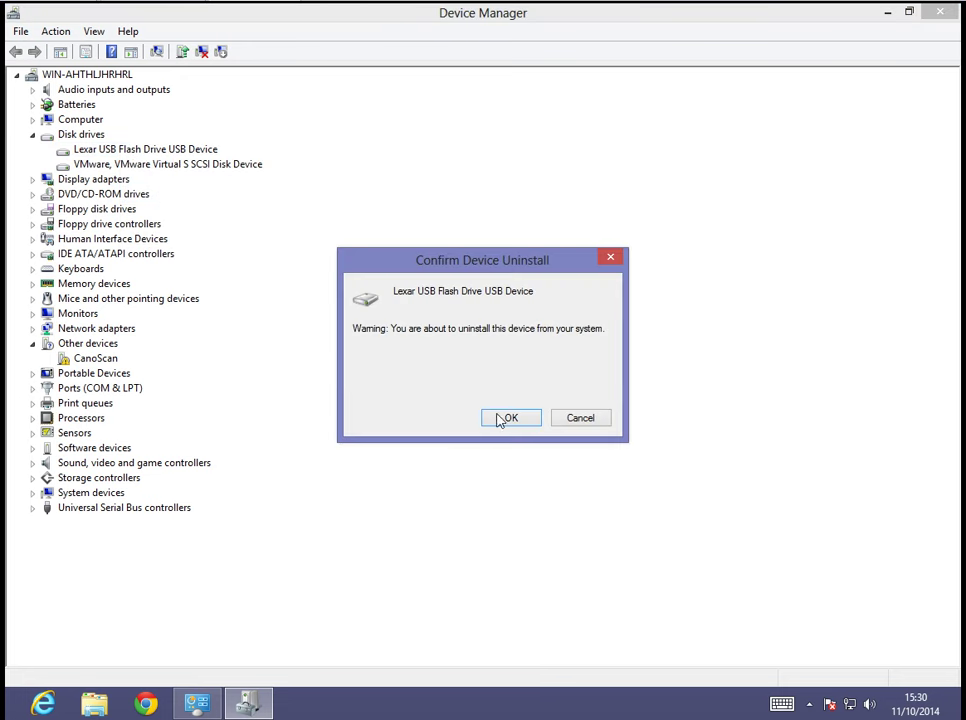
pyautogui.click(509, 420)
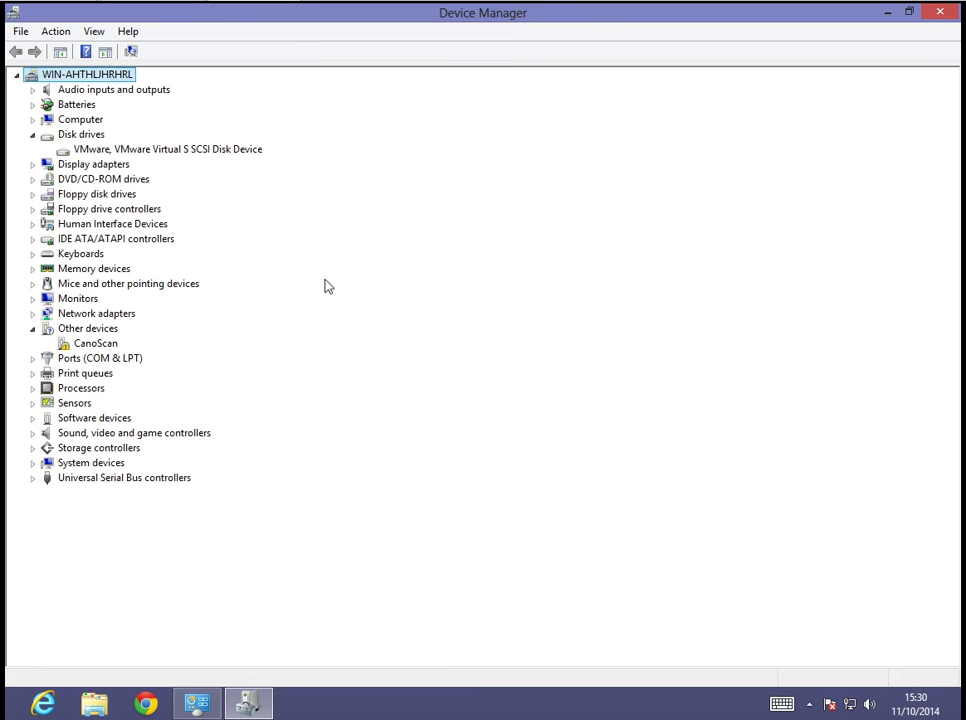
# Step: Scan for hardware changes so the Lexar drive returns, then close the Lexar (E:) window
pyautogui.rightClick(94, 75)
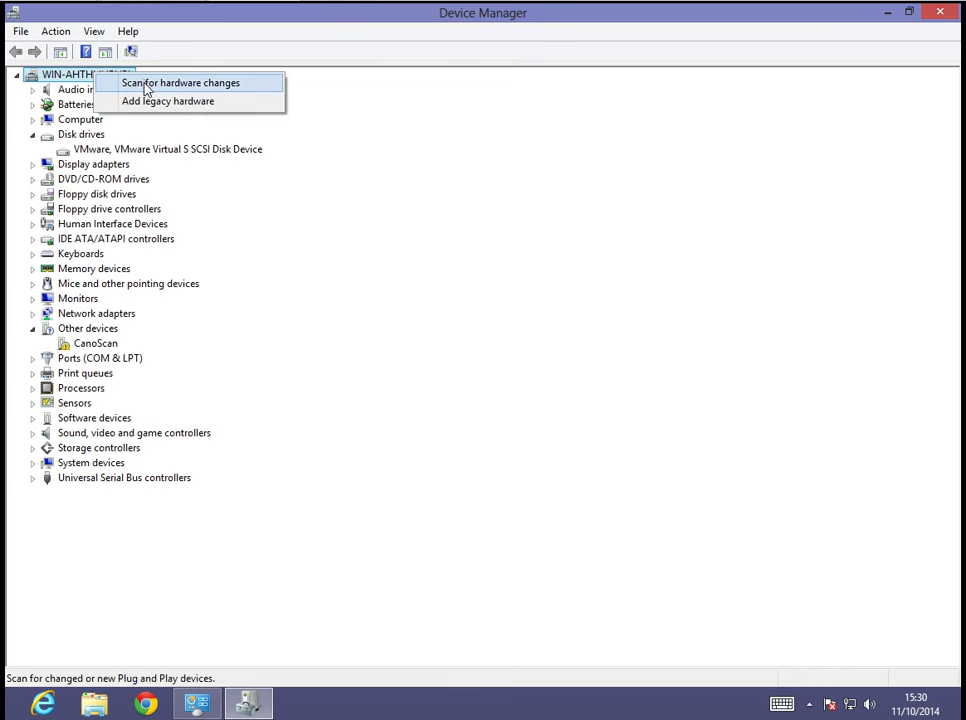
pyautogui.click(147, 90)
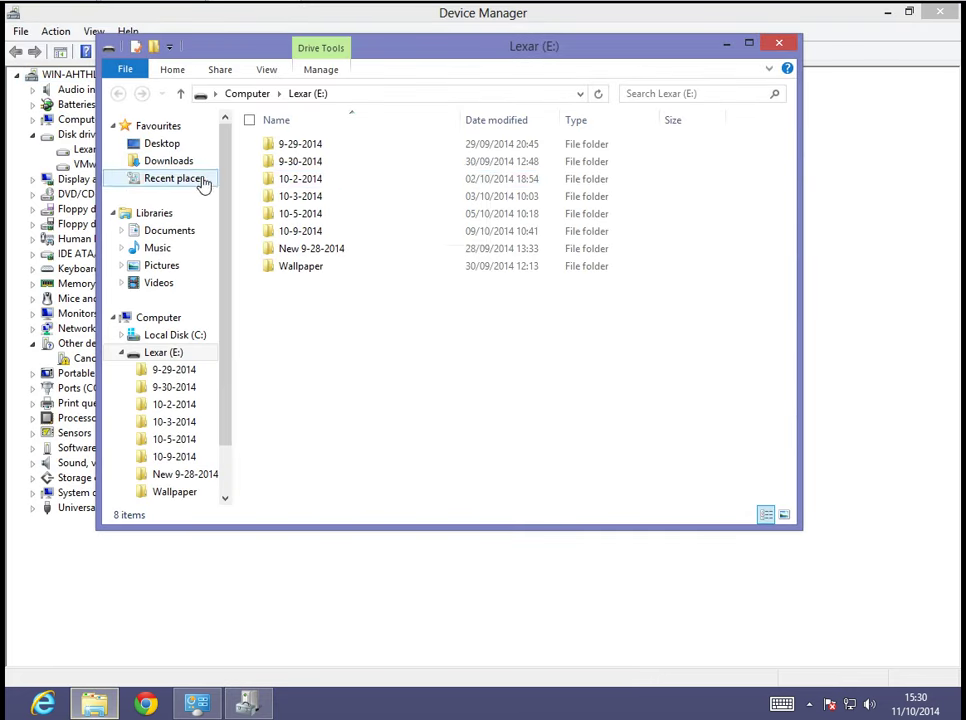
pyautogui.moveTo(270, 52); pyautogui.dragTo(297, 95)
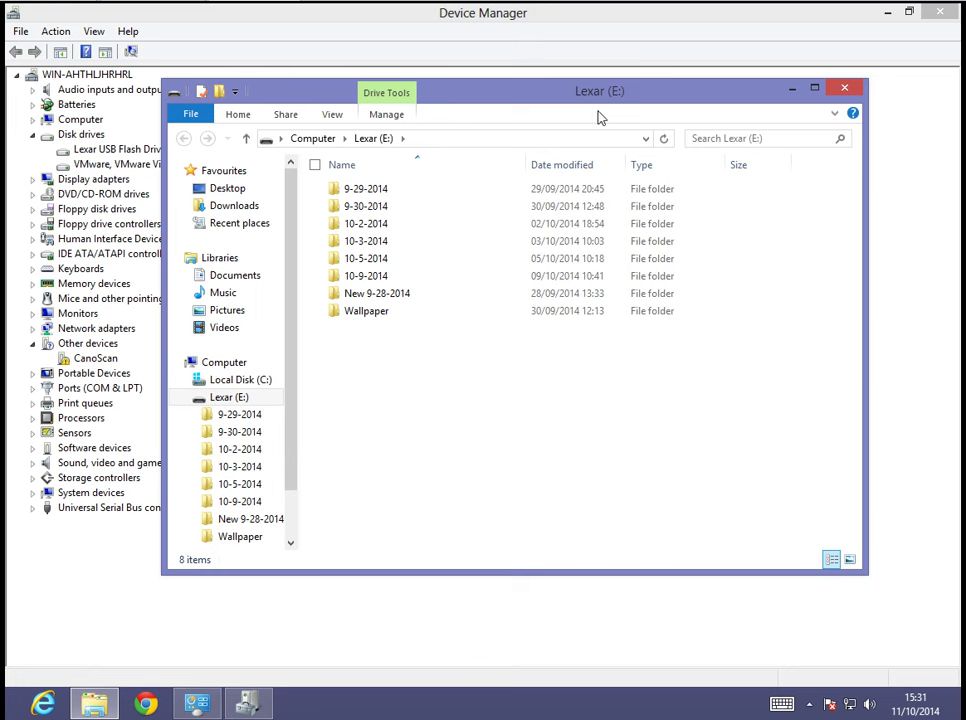
pyautogui.click(845, 88)
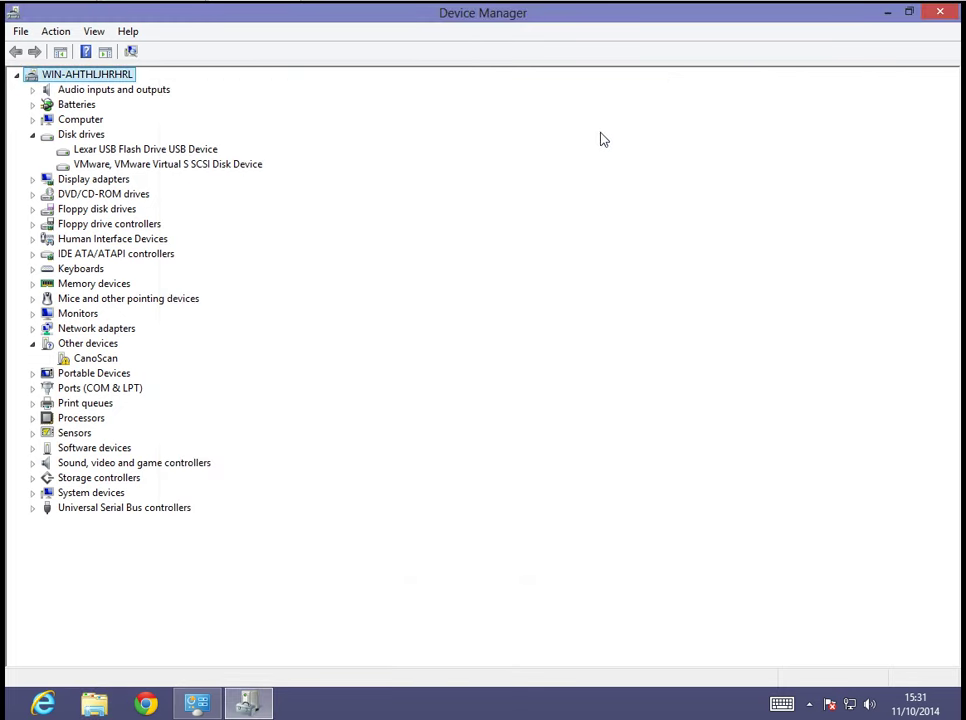